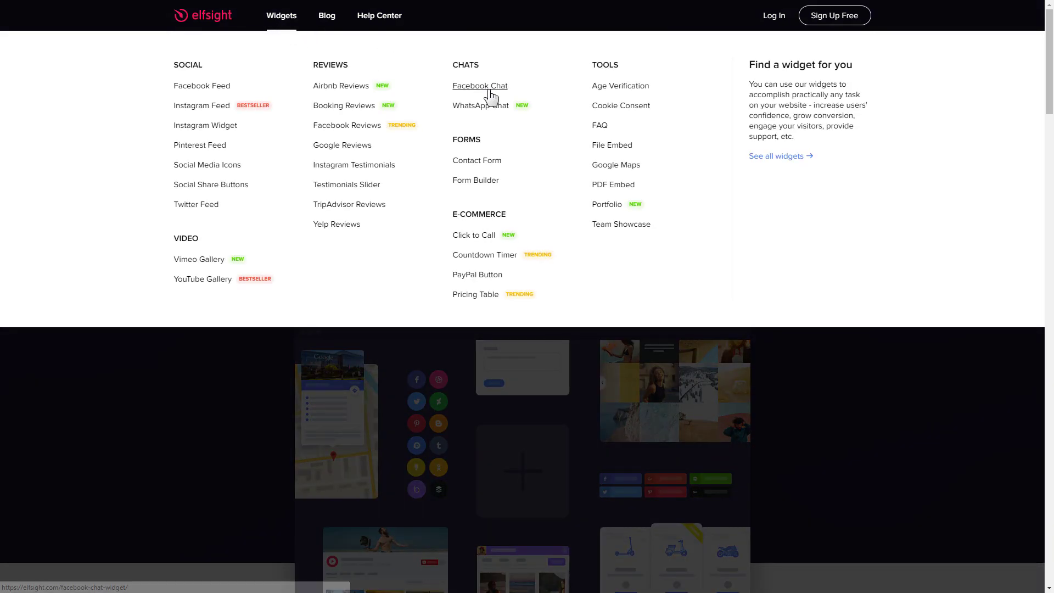
- Start a Facebook Chat widget, preview the Support and Sale templates, then continue with General
{"action": "left_click", "coordinate": [486, 90]}
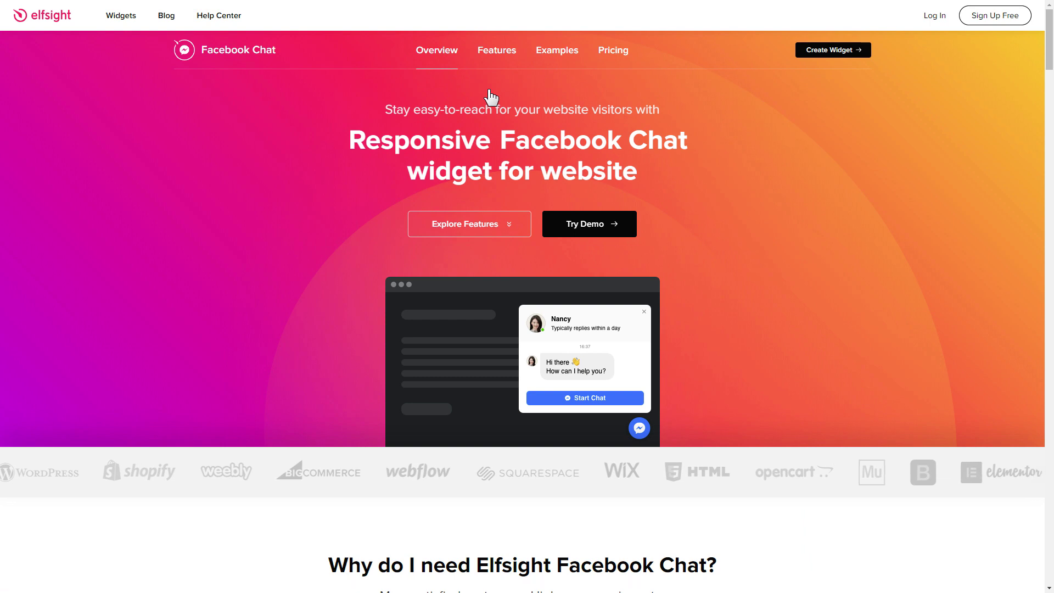
{"action": "left_click", "coordinate": [834, 51]}
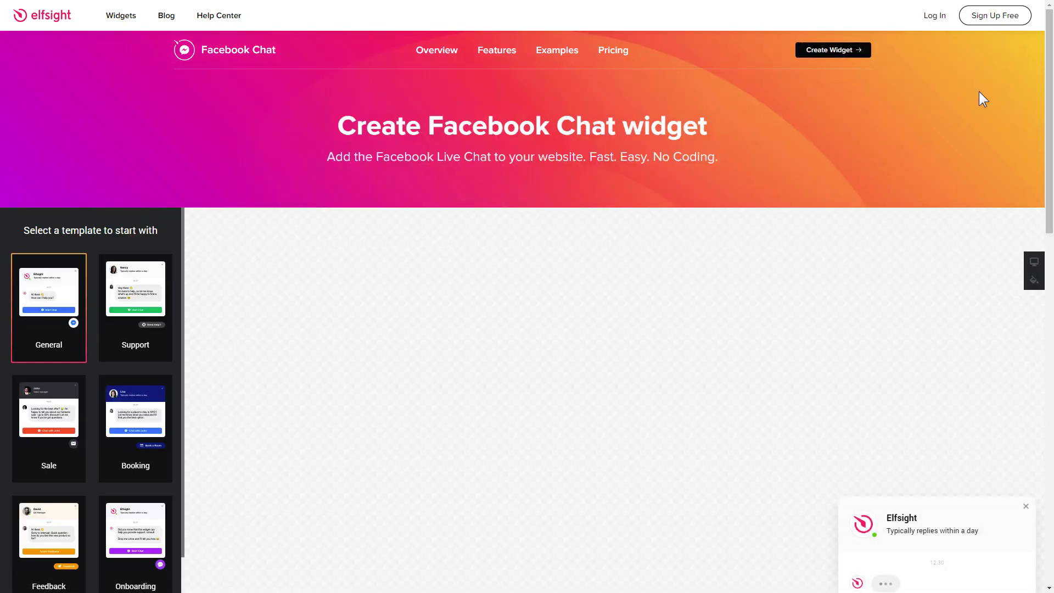
{"action": "left_click_drag", "start_coordinate": [1050, 106], "coordinate": [1051, 185]}
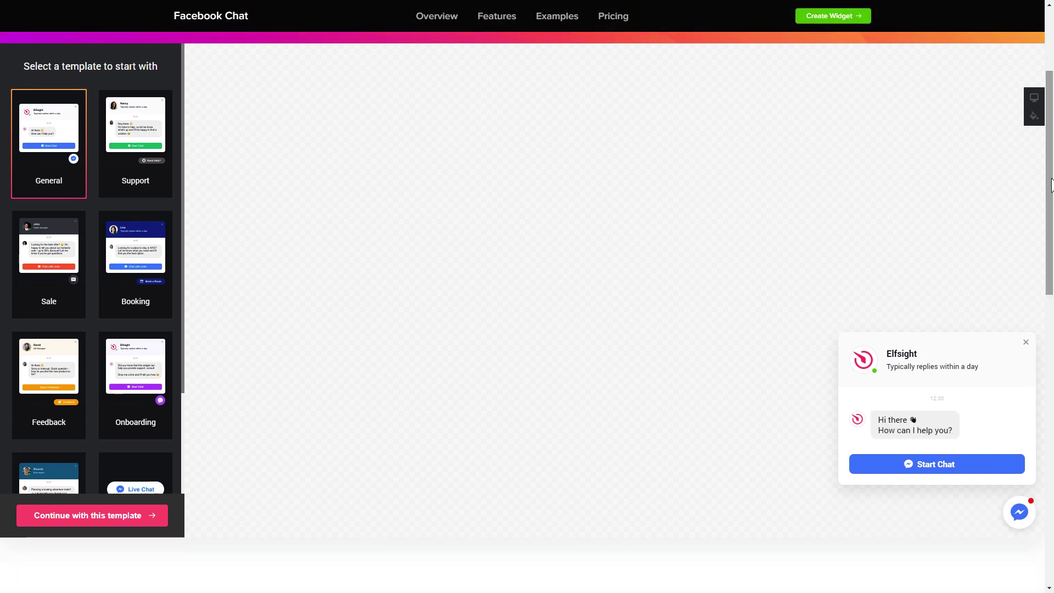
{"action": "left_click", "coordinate": [138, 199]}
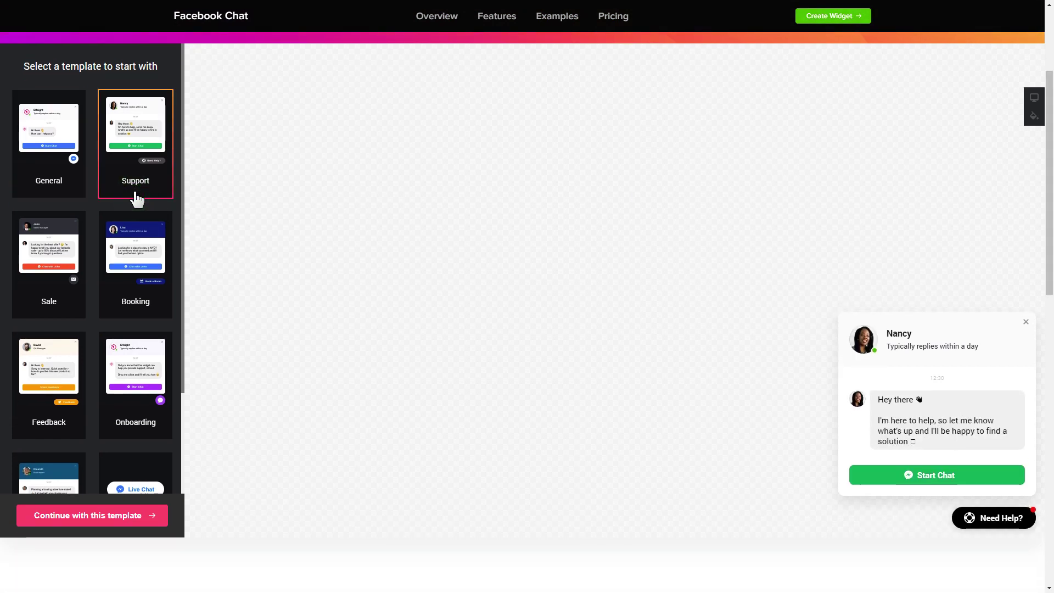
{"action": "left_click", "coordinate": [51, 315]}
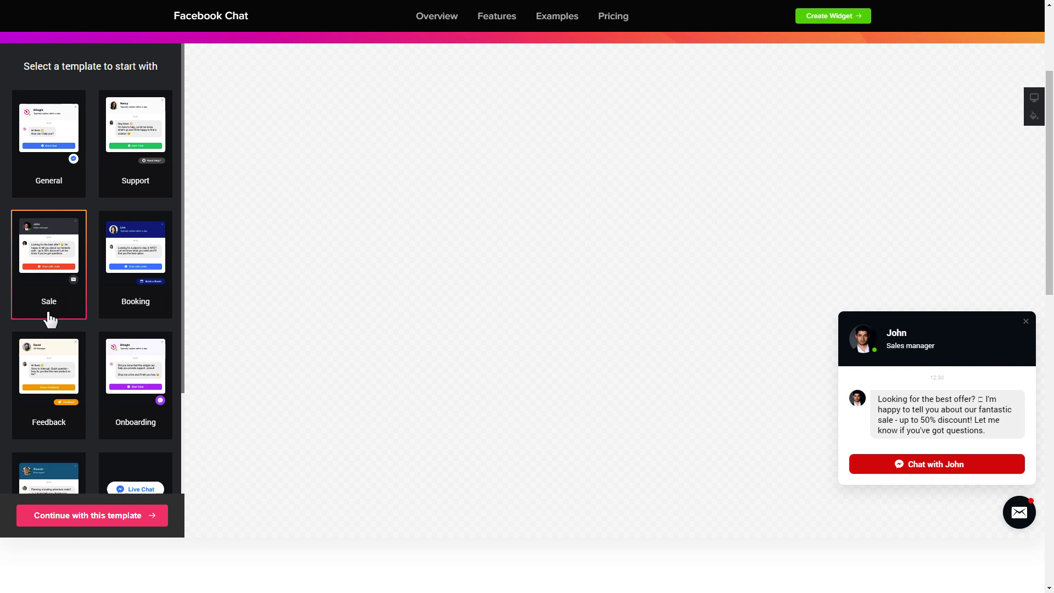
{"action": "left_click", "coordinate": [50, 198]}
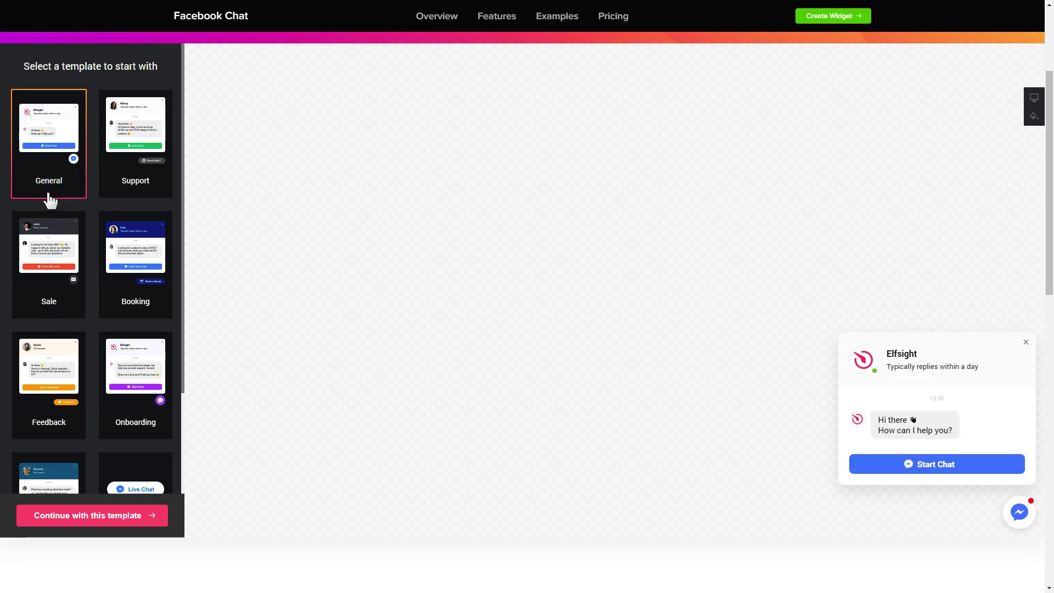
{"action": "left_click", "coordinate": [90, 518]}
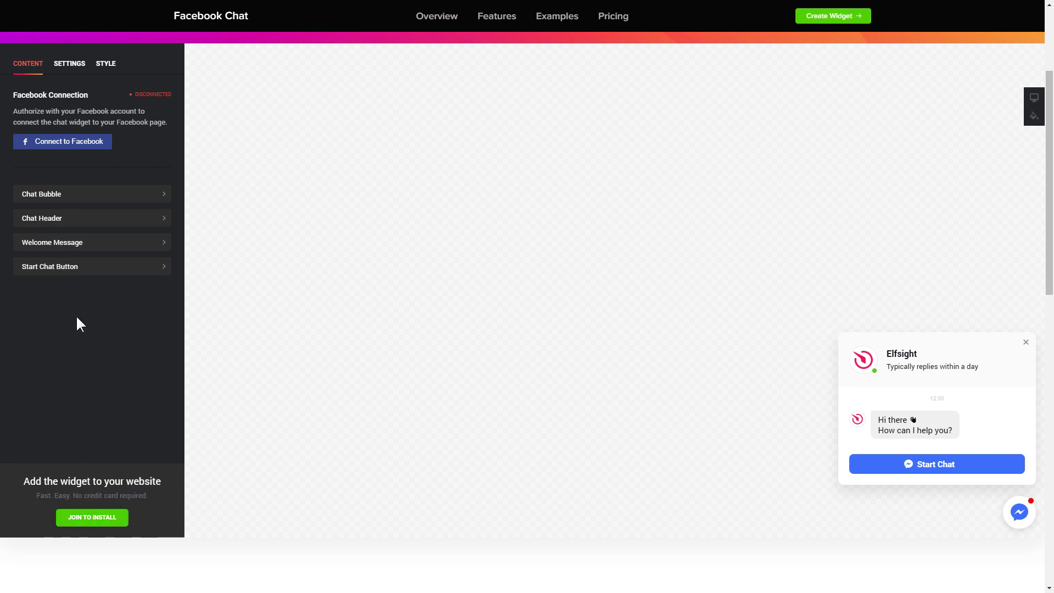
- Link the widget to the Elfsight Facebook page, then browse the Settings and Style tabs
{"action": "left_click", "coordinate": [69, 147]}
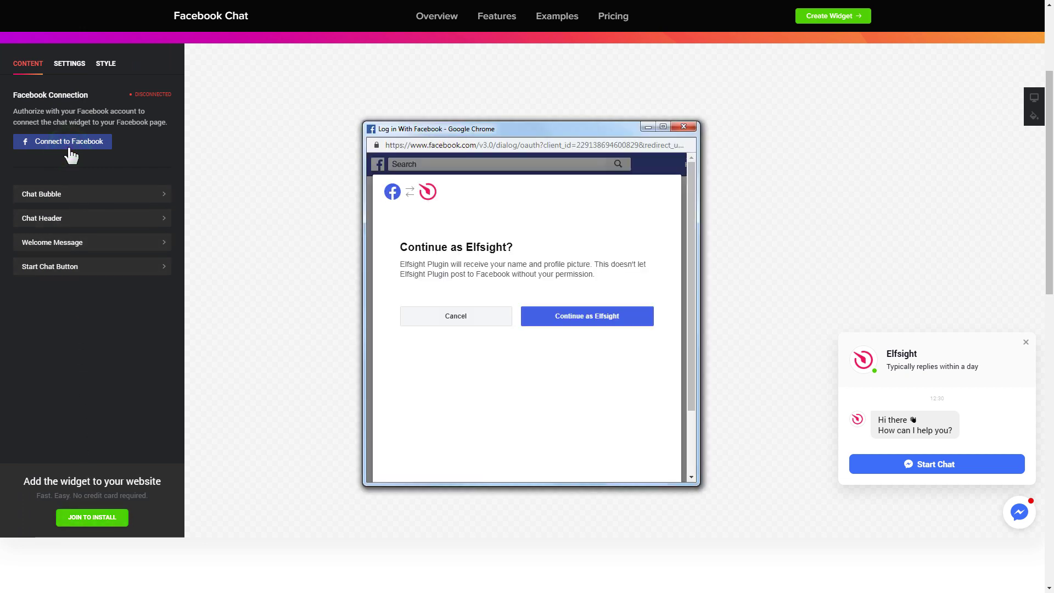
{"action": "left_click", "coordinate": [590, 329]}
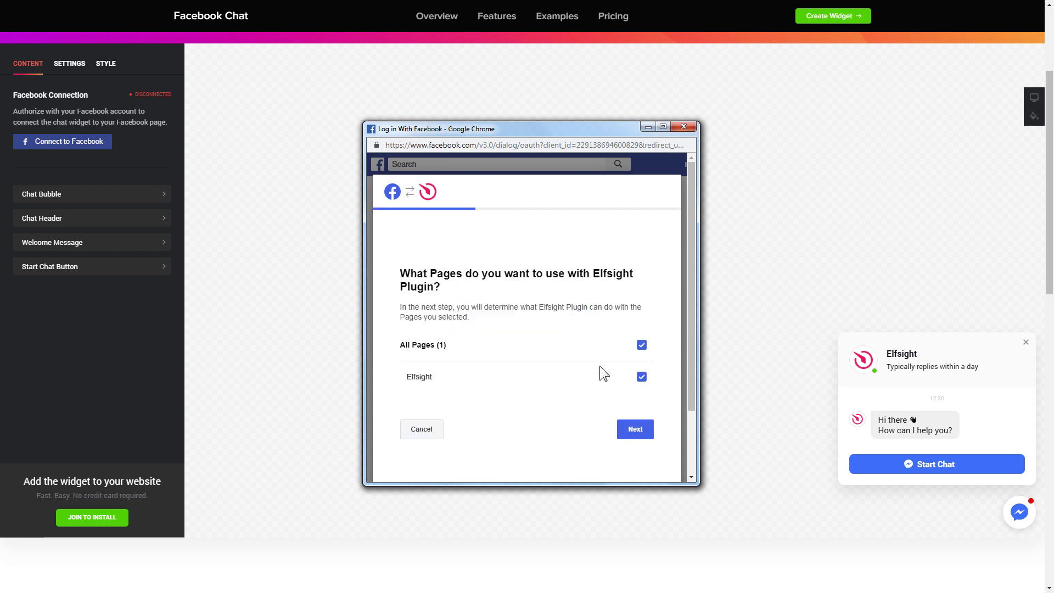
{"action": "left_click", "coordinate": [634, 433]}
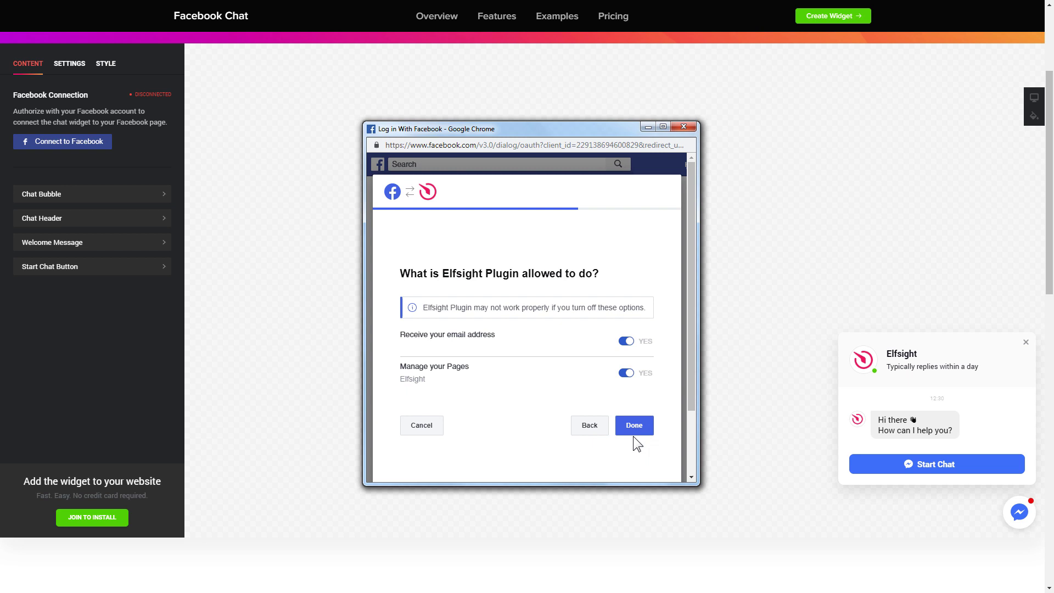
{"action": "left_click", "coordinate": [634, 433]}
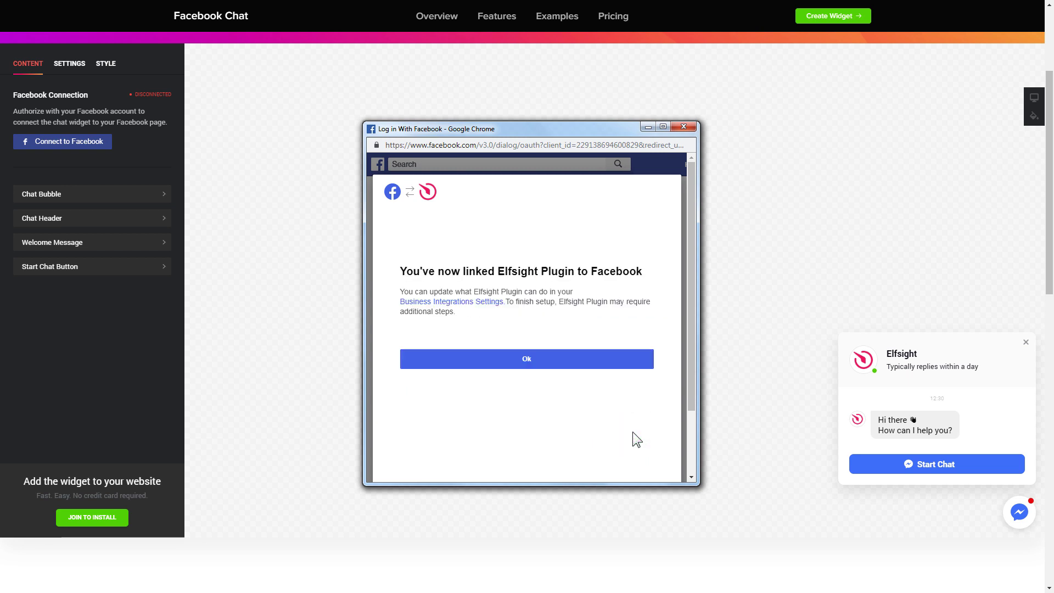
{"action": "left_click", "coordinate": [527, 365]}
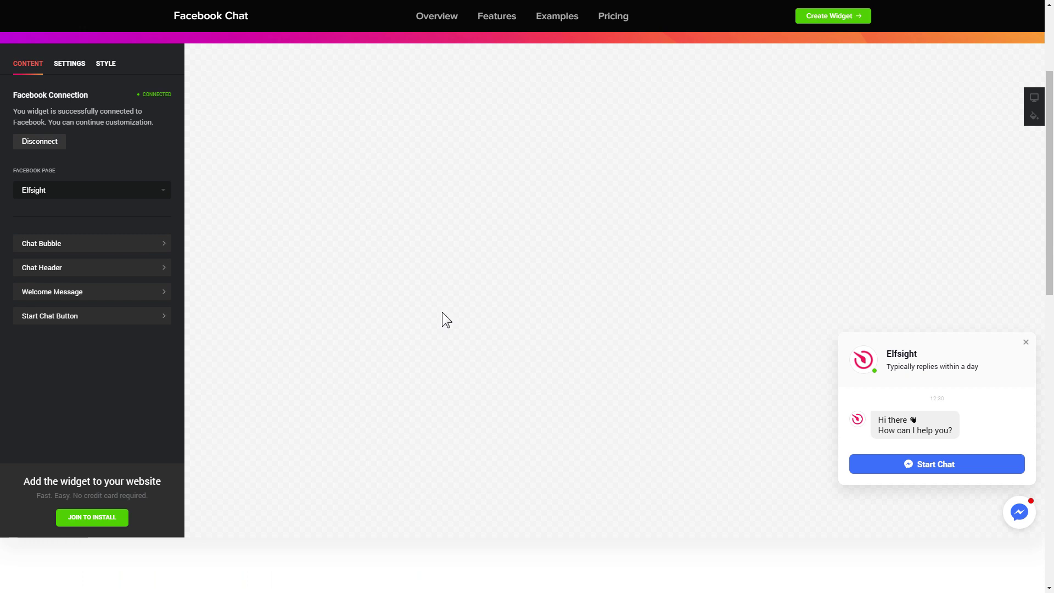
{"action": "left_click", "coordinate": [69, 67]}
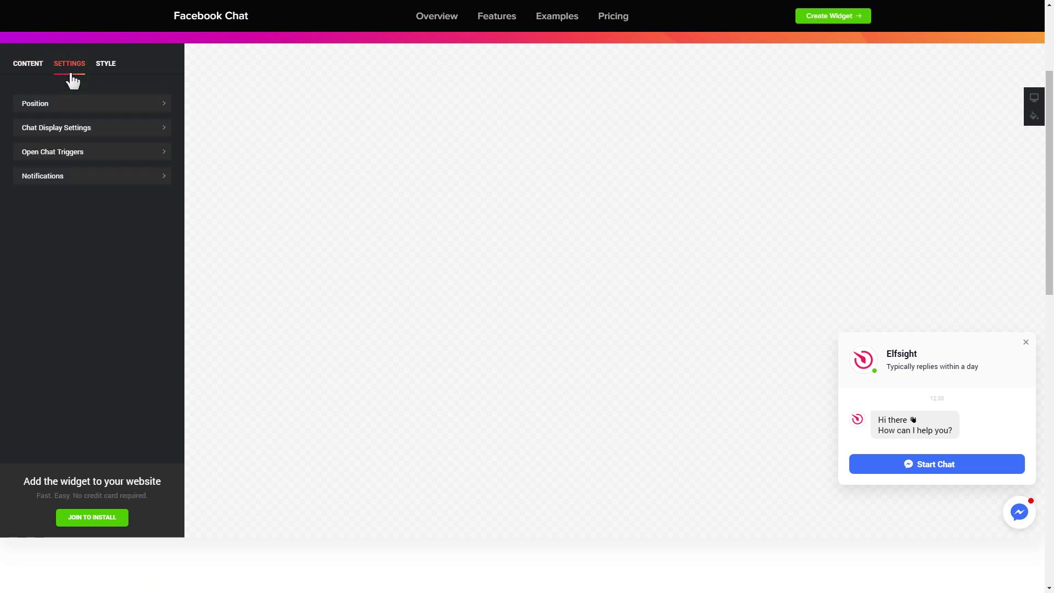
{"action": "left_click", "coordinate": [106, 66]}
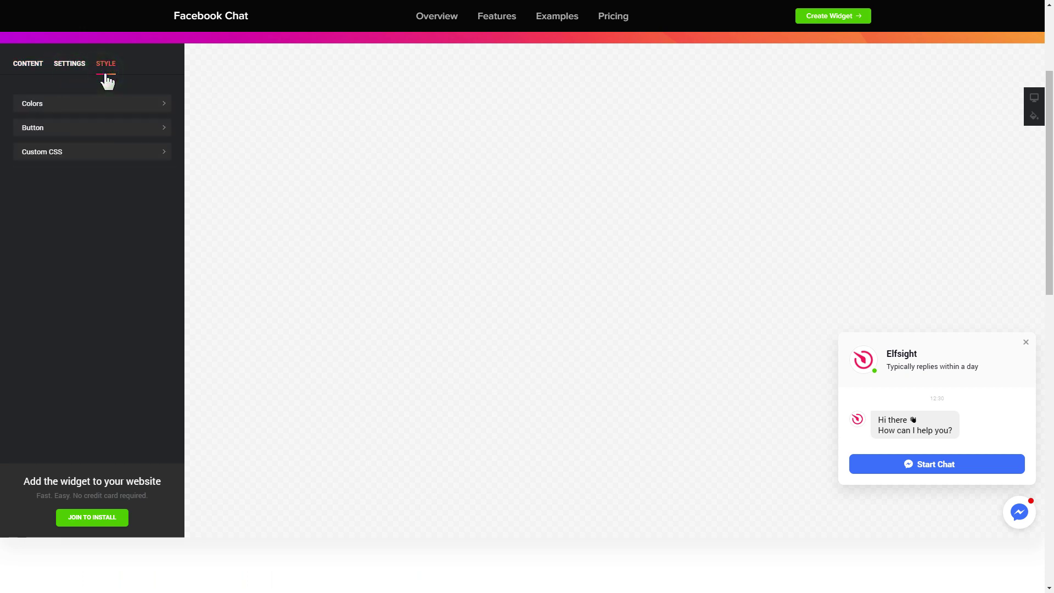
- From Content, choose Join to Install and sign up for an Elfsight account with email and password
{"action": "left_click", "coordinate": [28, 66]}
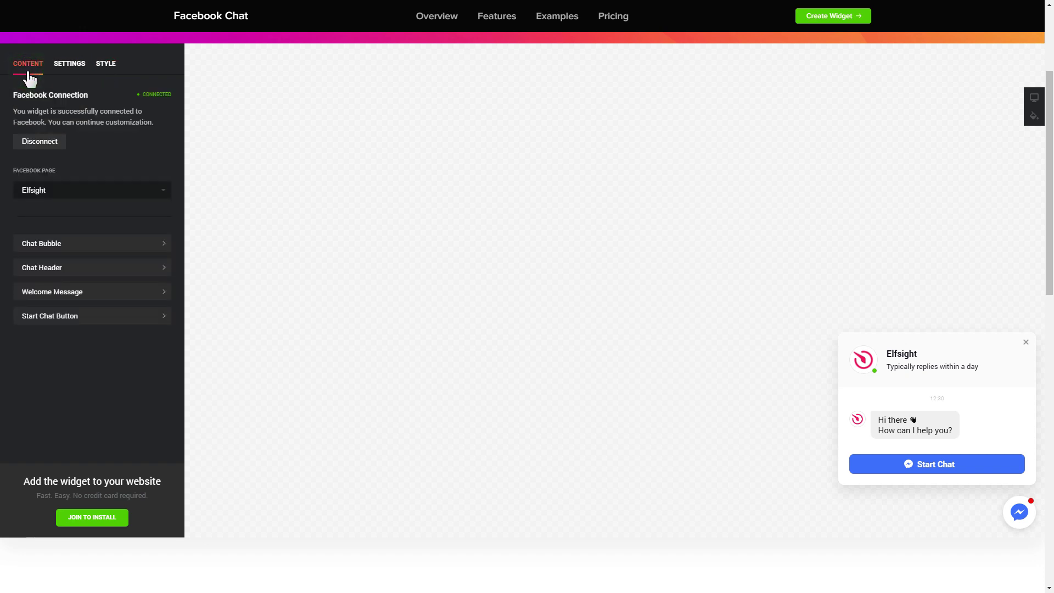
{"action": "left_click", "coordinate": [91, 524]}
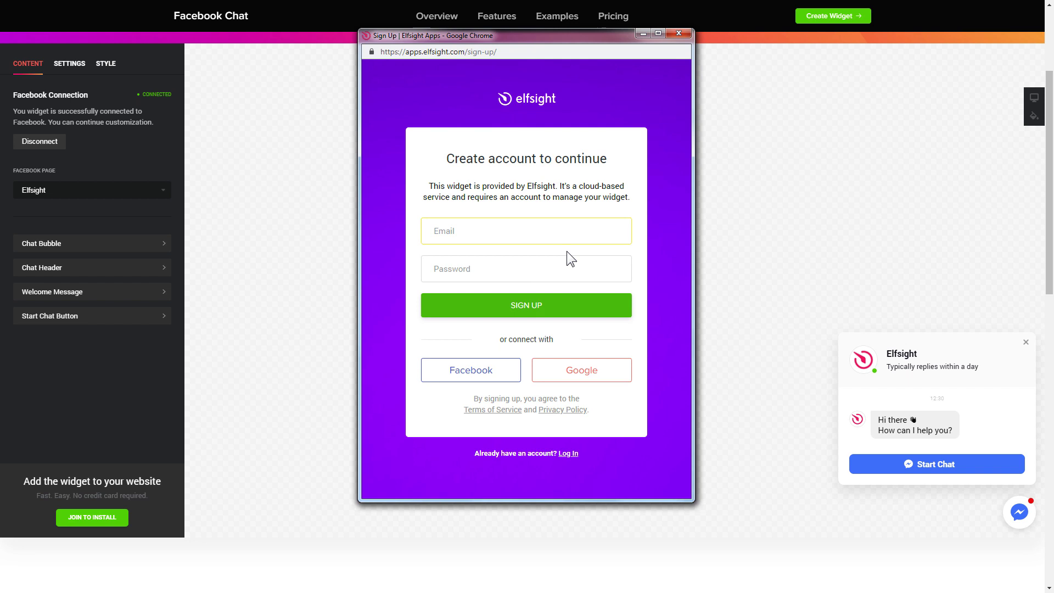
{"action": "type", "text": "example@elfsight.com"}
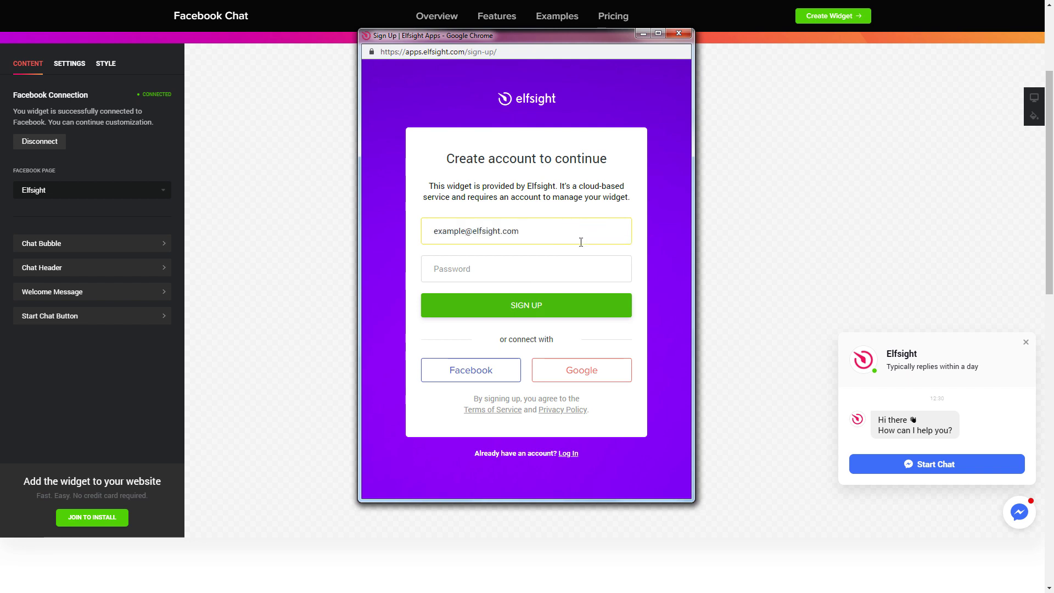
{"action": "left_click", "coordinate": [580, 269]}
{"action": "type", "text": "**********"}
{"action": "left_click", "coordinate": [527, 317]}
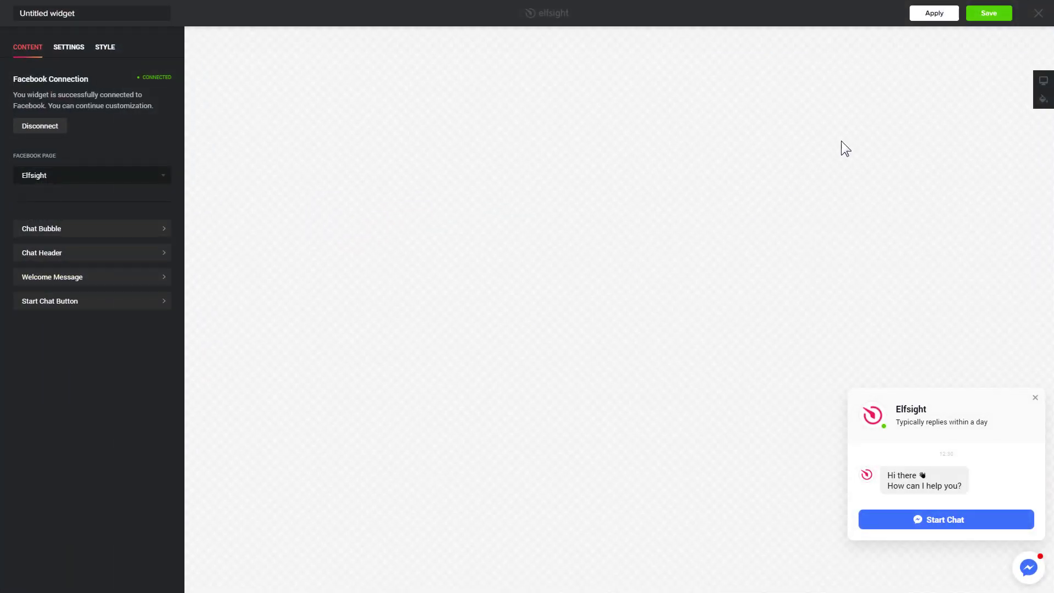
- Save the widget, select the free Lite plan, and copy its embed code
{"action": "left_click", "coordinate": [989, 17]}
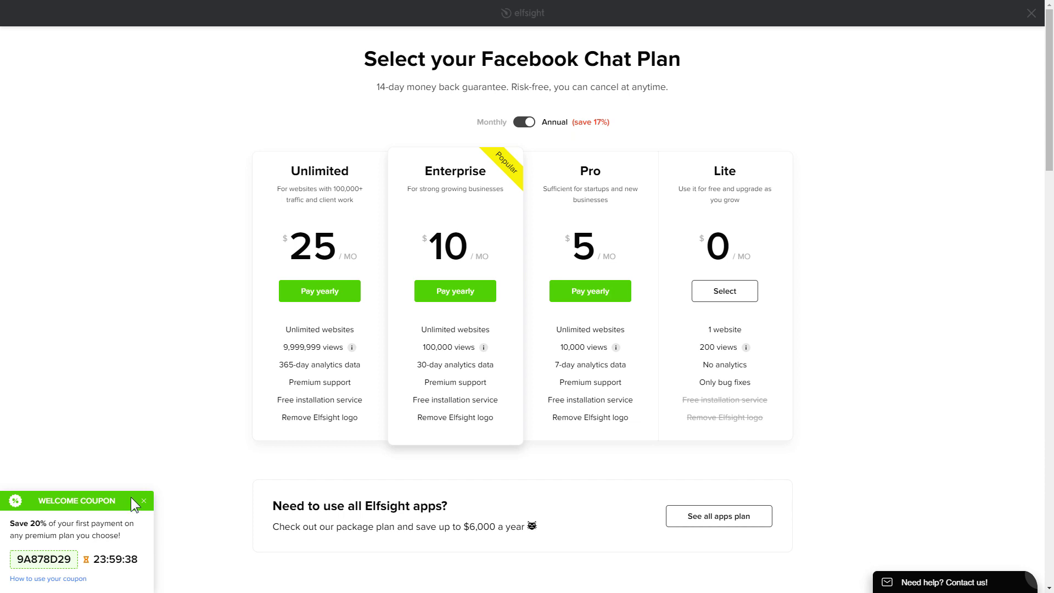
{"action": "left_click", "coordinate": [720, 298]}
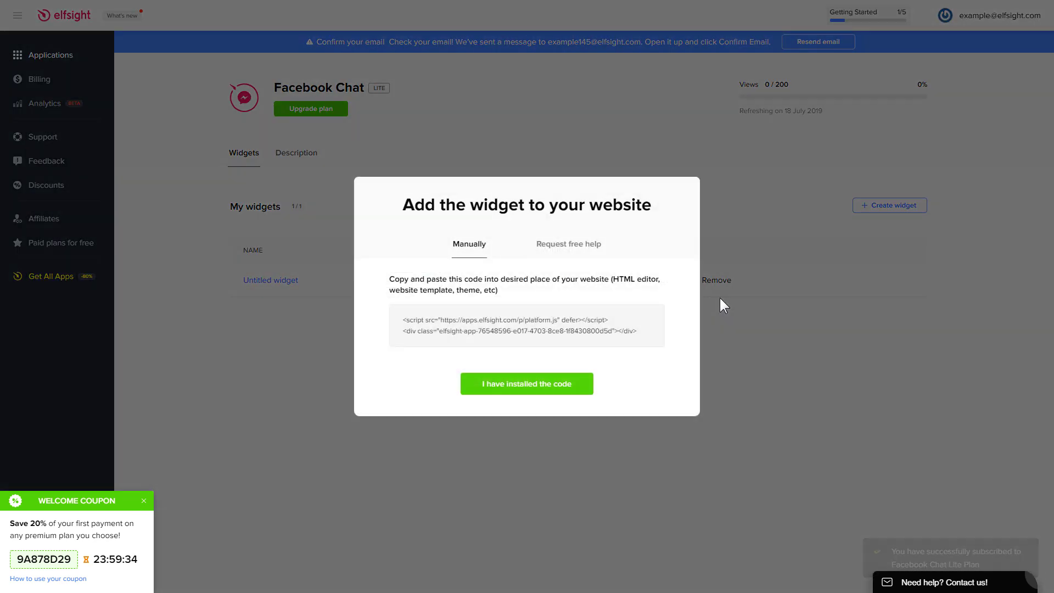
{"action": "left_click", "coordinate": [652, 325]}
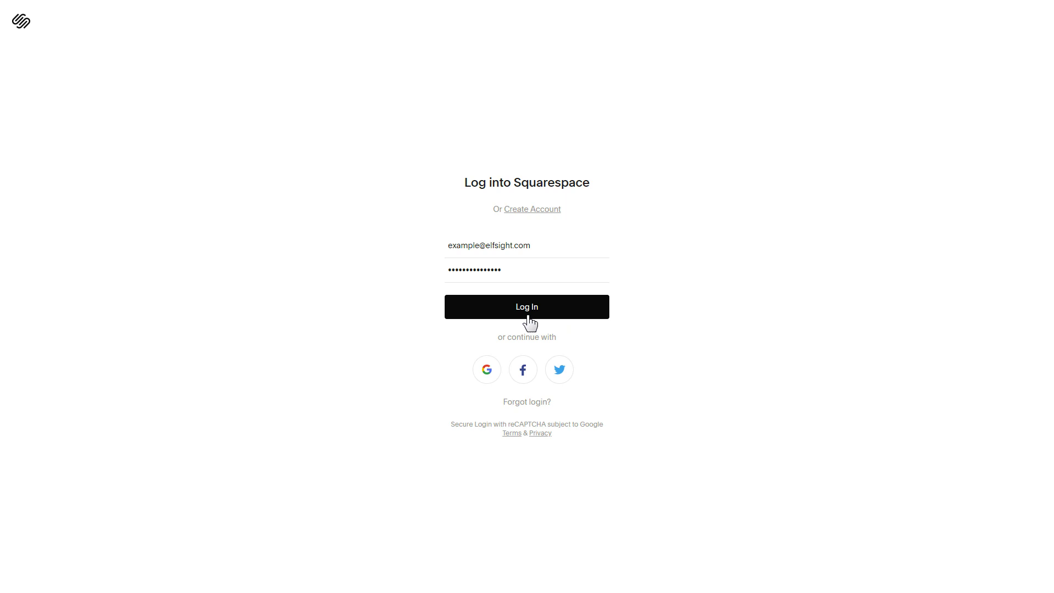
- Log into Squarespace and paste the Elfsight code into the site's Header code injection
{"action": "left_click", "coordinate": [528, 313]}
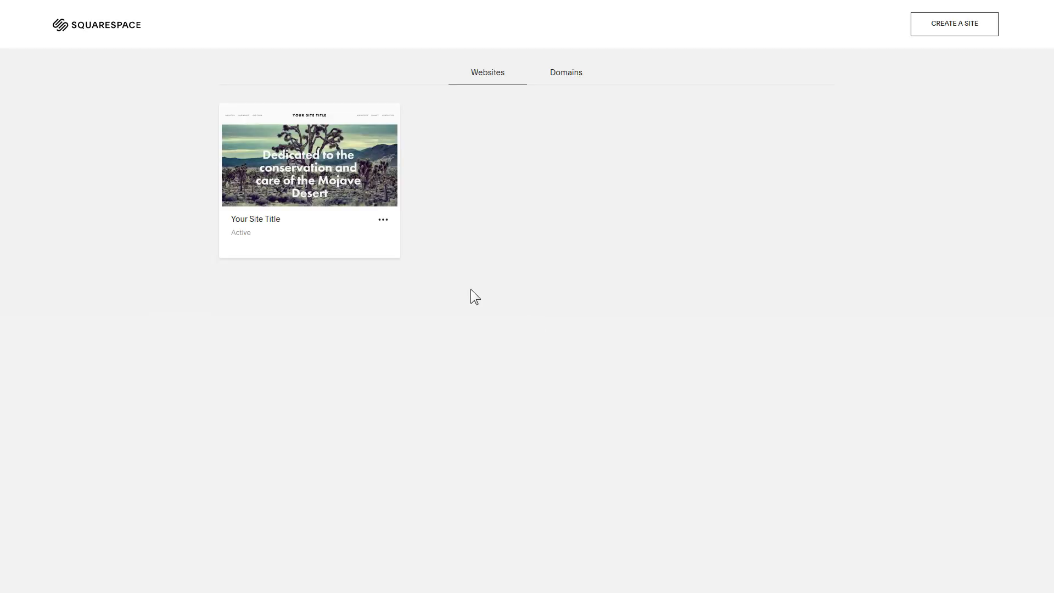
{"action": "left_click", "coordinate": [318, 217]}
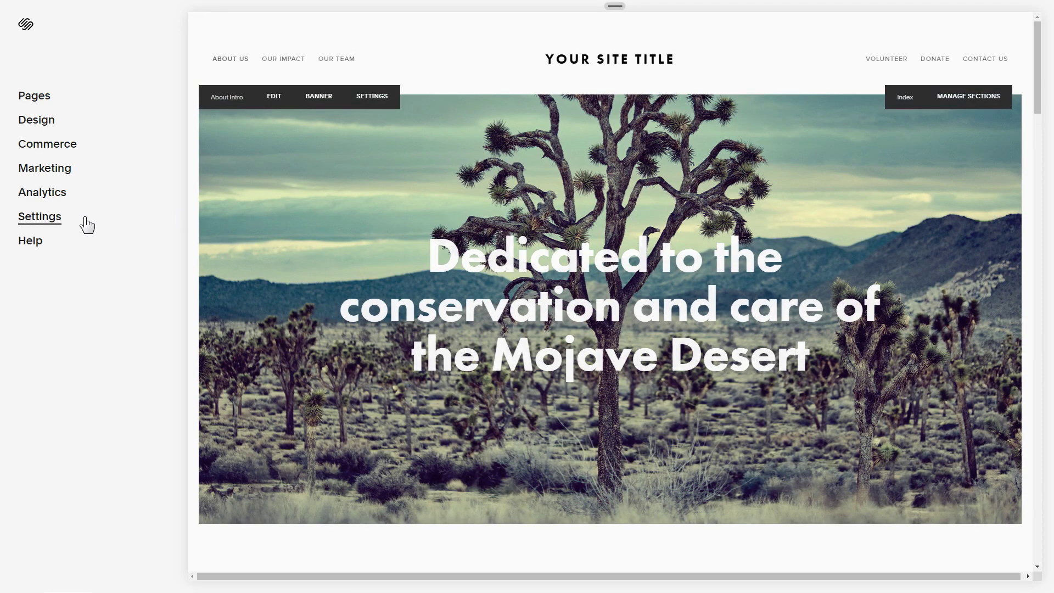
{"action": "left_click", "coordinate": [37, 218]}
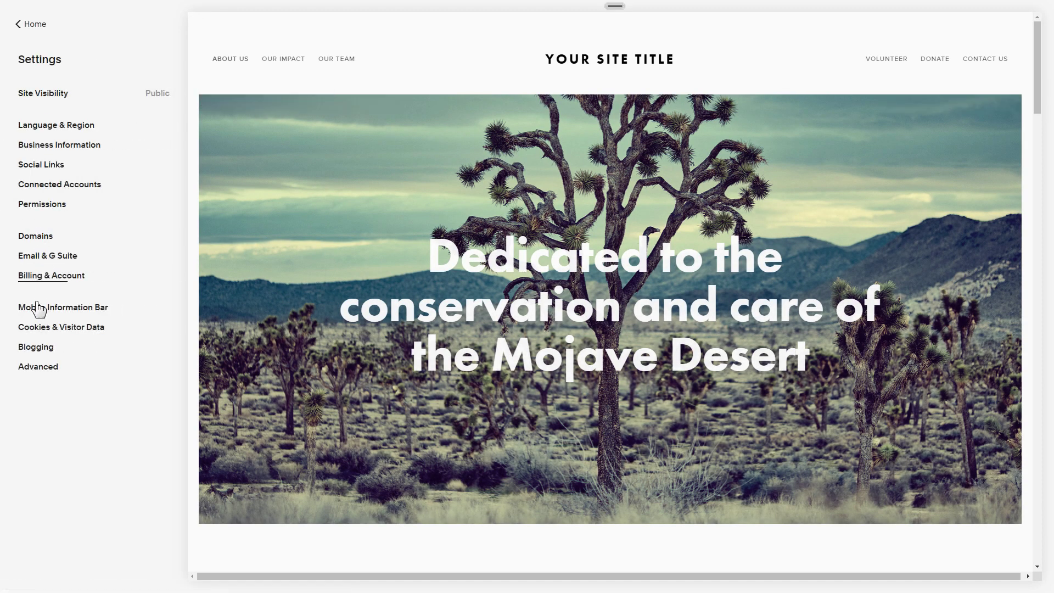
{"action": "left_click", "coordinate": [37, 368]}
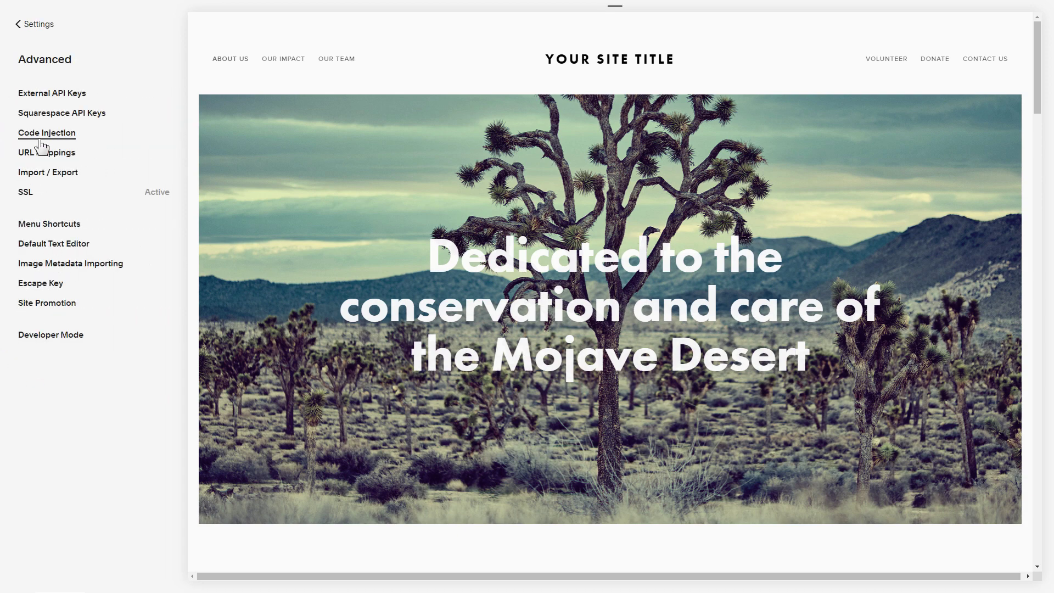
{"action": "left_click", "coordinate": [38, 138]}
{"action": "right_click", "coordinate": [75, 130]}
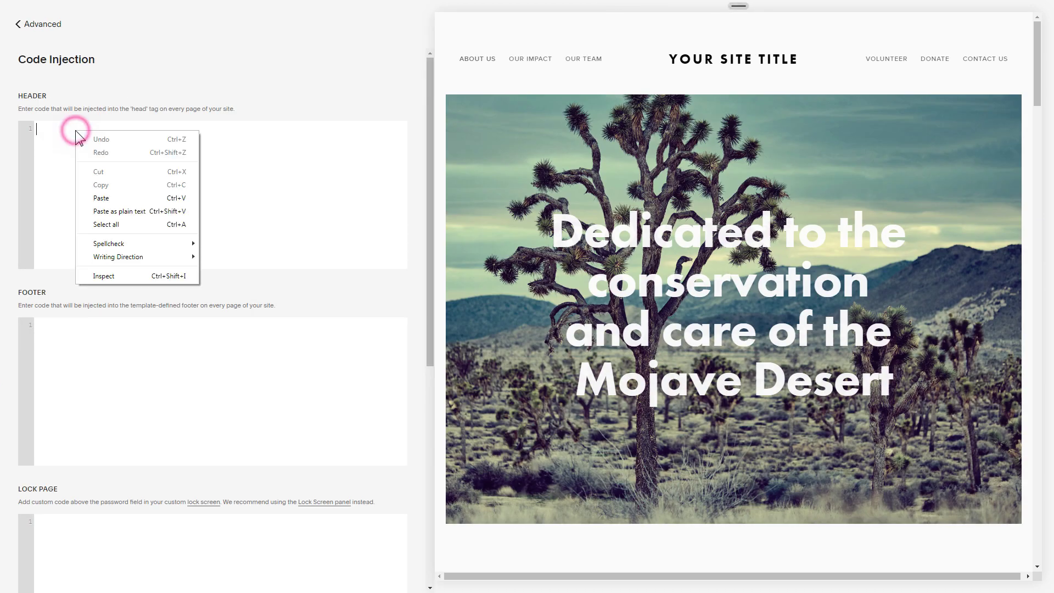
{"action": "left_click", "coordinate": [121, 197]}
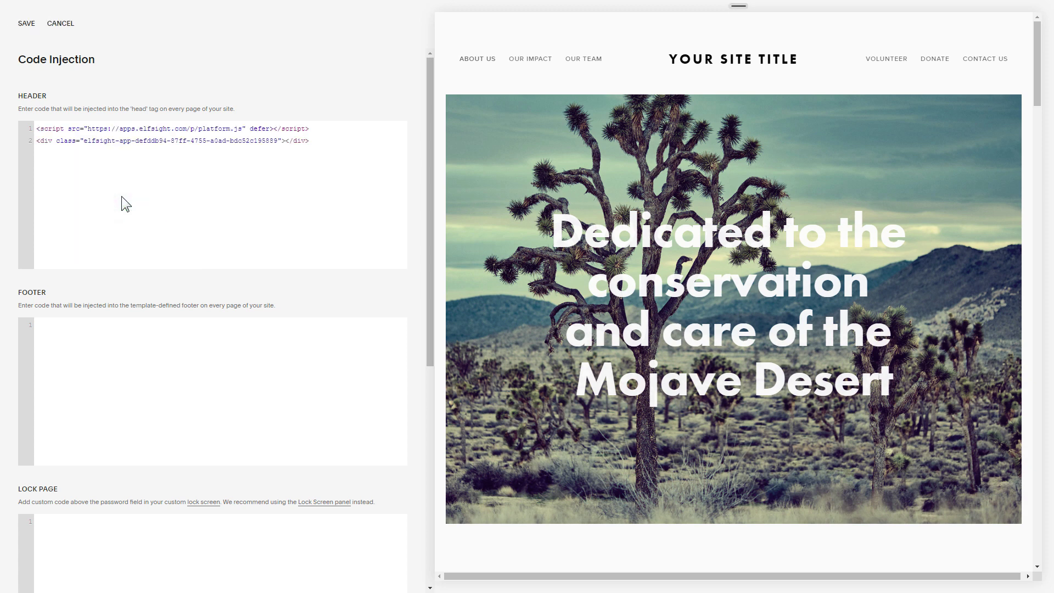
- Save the header code injection and open the Messenger chat bubble on the live site
{"action": "left_click", "coordinate": [27, 25]}
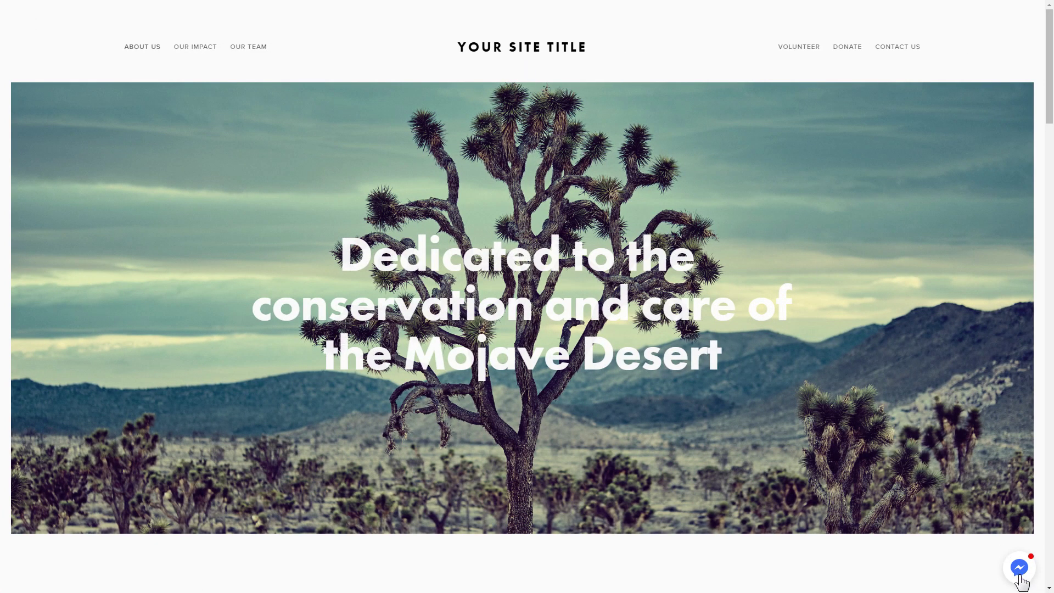
{"action": "left_click", "coordinate": [1018, 570]}
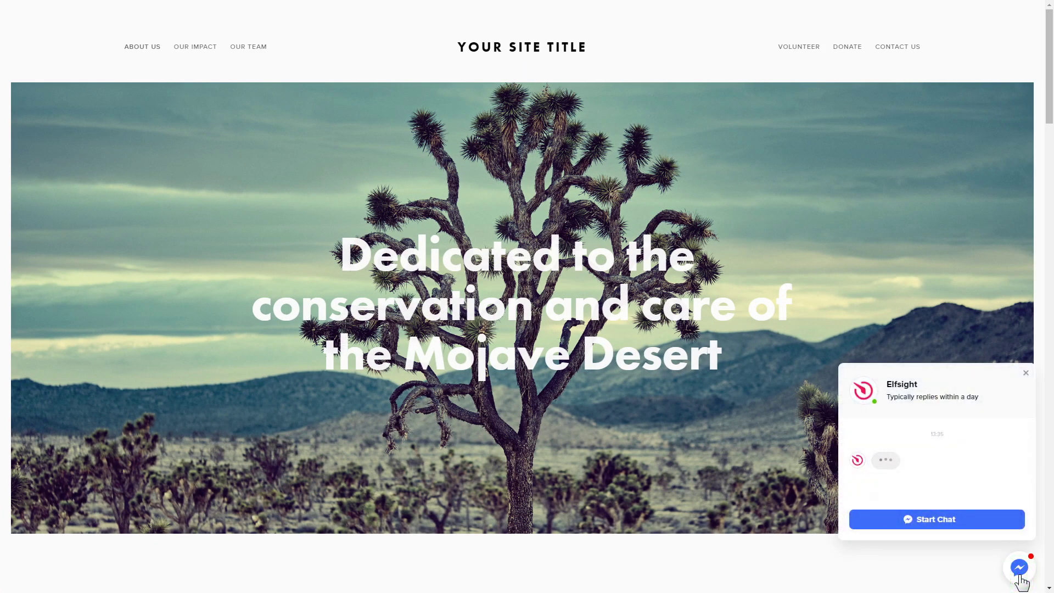